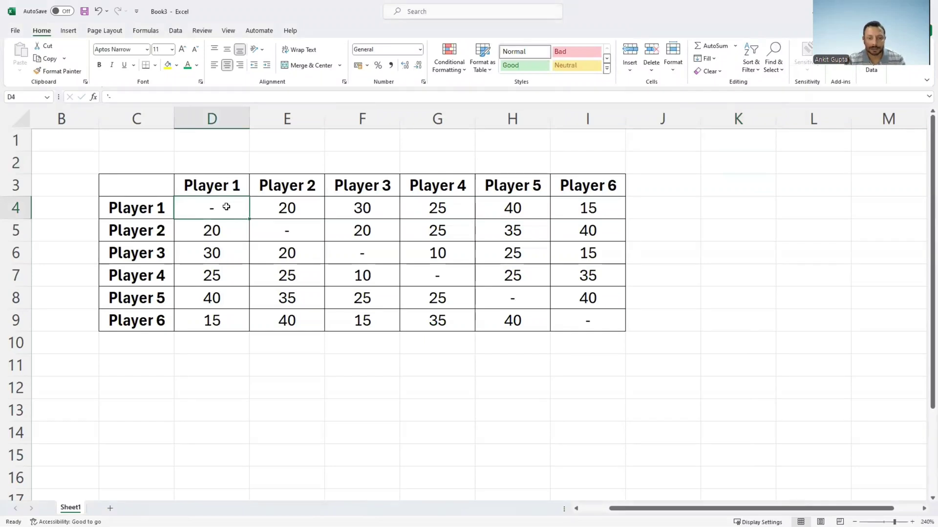
Step: Inspect the player score grid, checking Player 1's scores against Players 2 and 3
drag(136, 186, 583, 324)
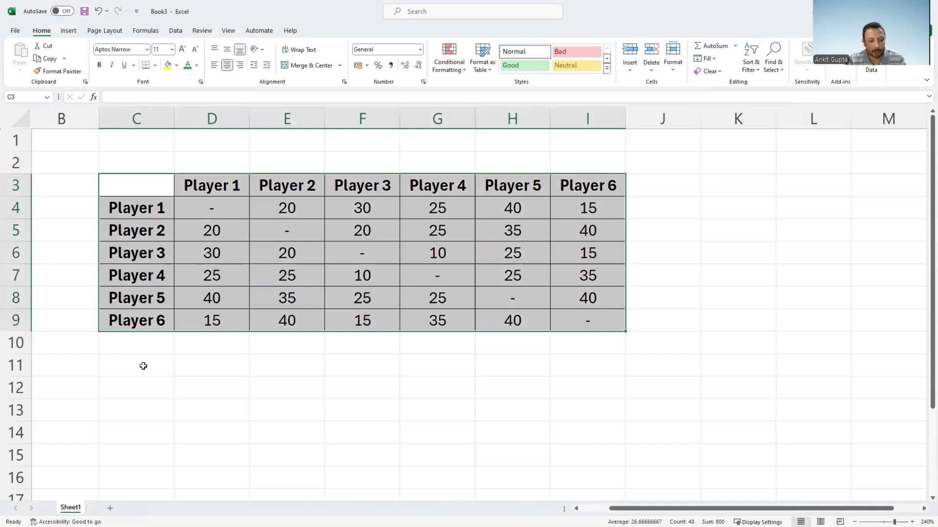
drag(137, 365, 257, 390)
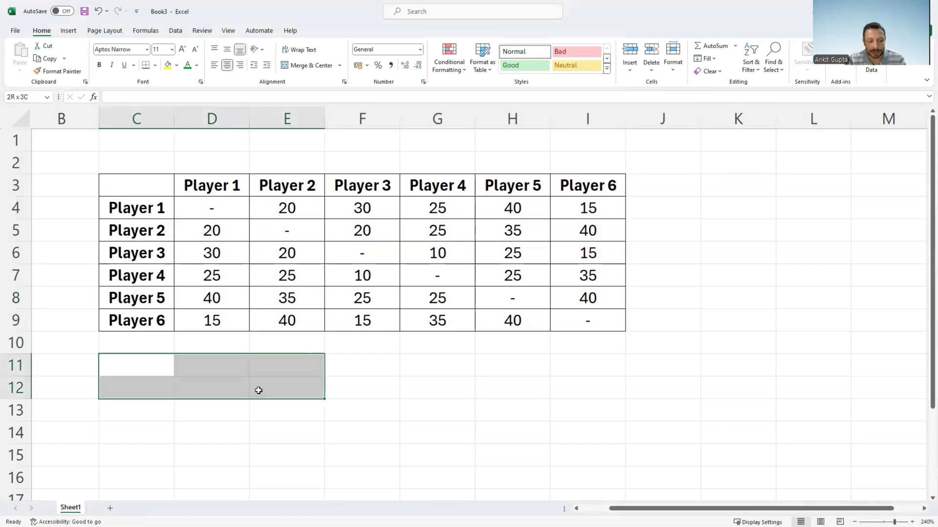
click(146, 188)
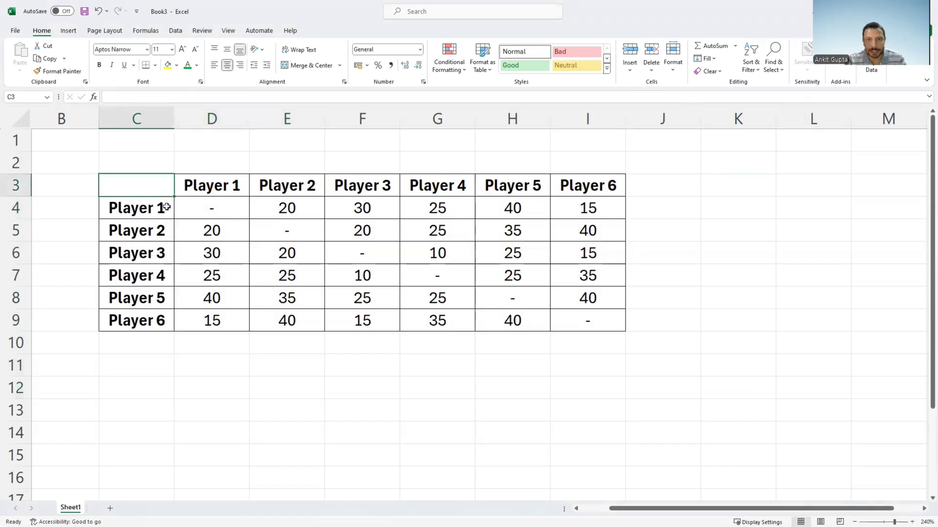
click(140, 208)
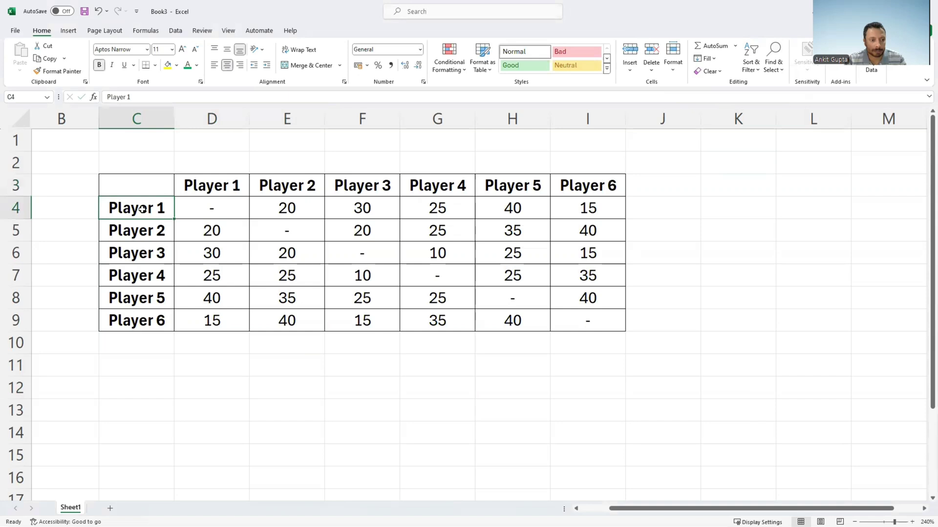
click(297, 207)
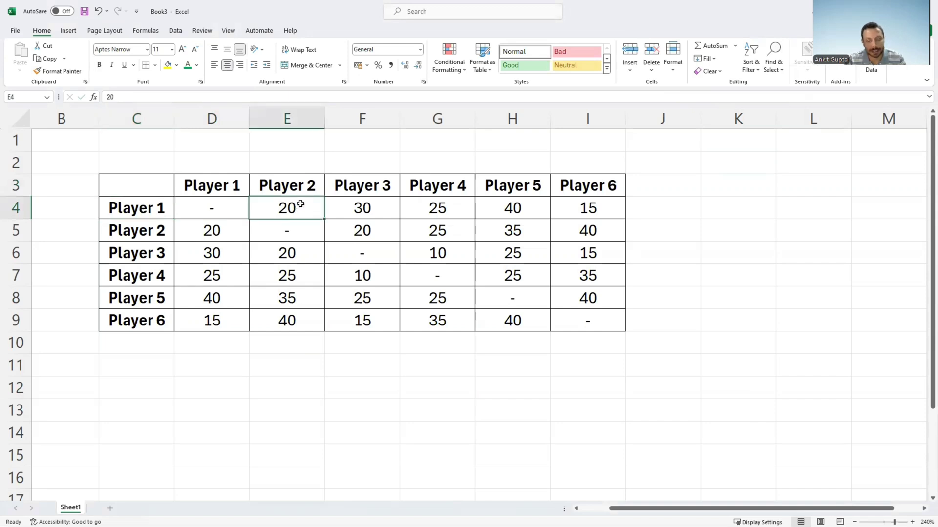
click(352, 212)
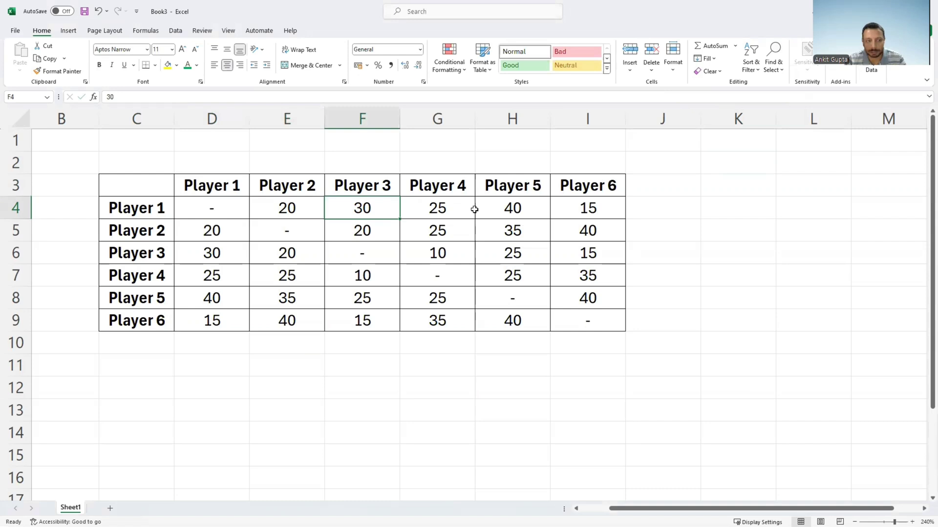
click(165, 185)
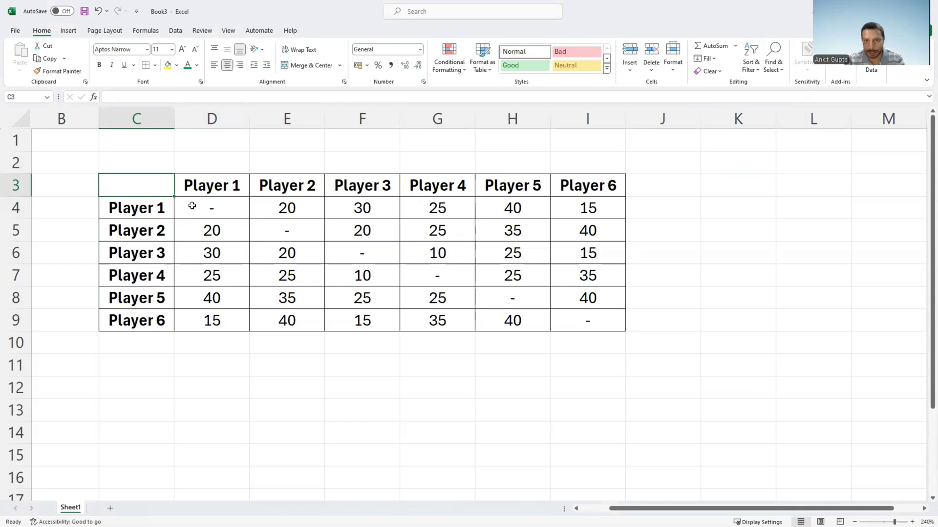
Step: Open the PivotTable Wizard with Alt+D+P and choose Multiple consolidation ranges
key(alt+d)
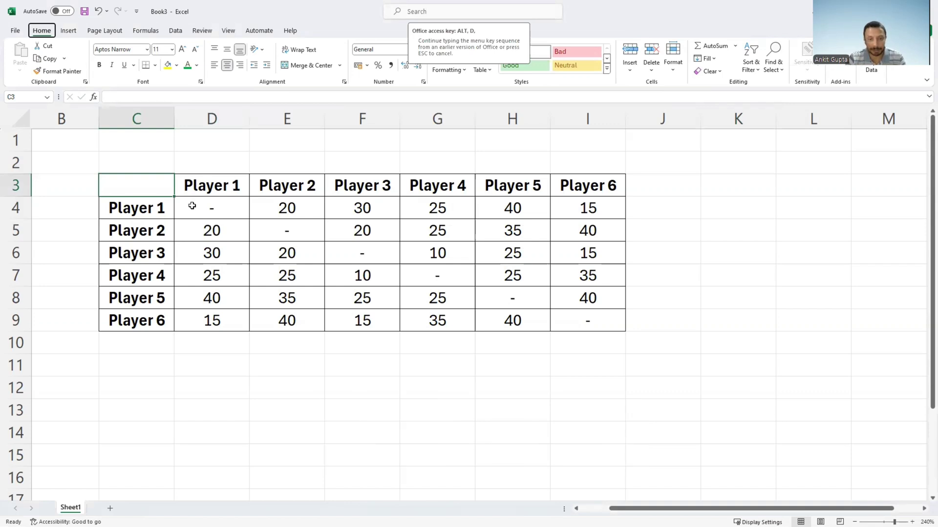
key(p)
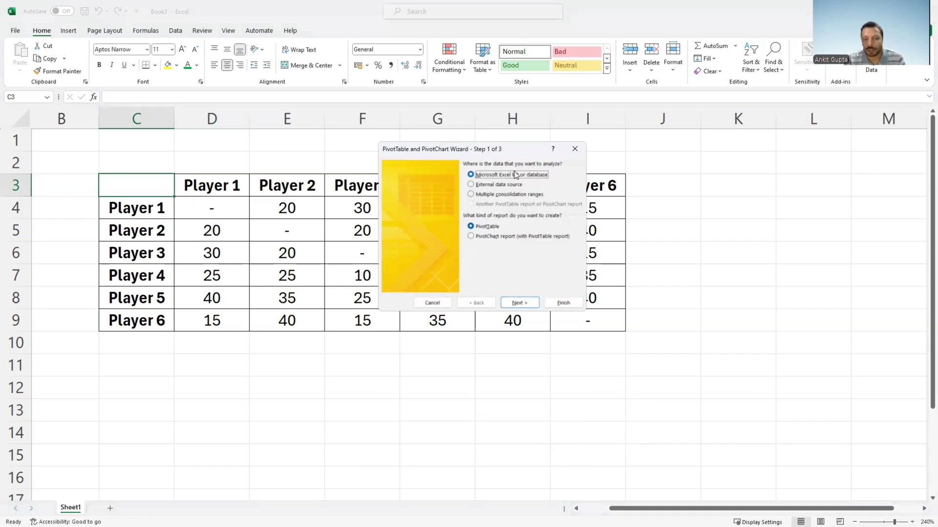
click(495, 195)
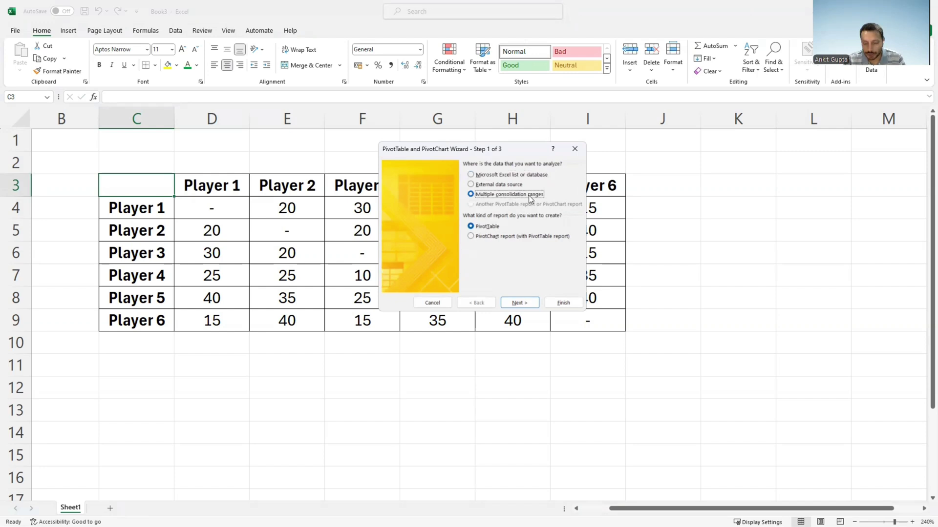
click(519, 303)
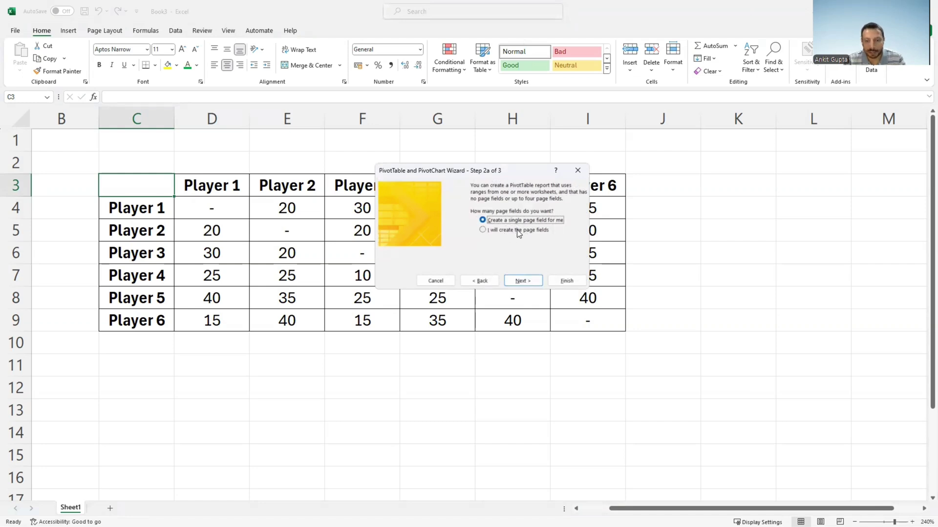
Step: Choose manual page fields and add Sheet1!$C$3:$I$9 as the only consolidation range
click(516, 229)
click(522, 281)
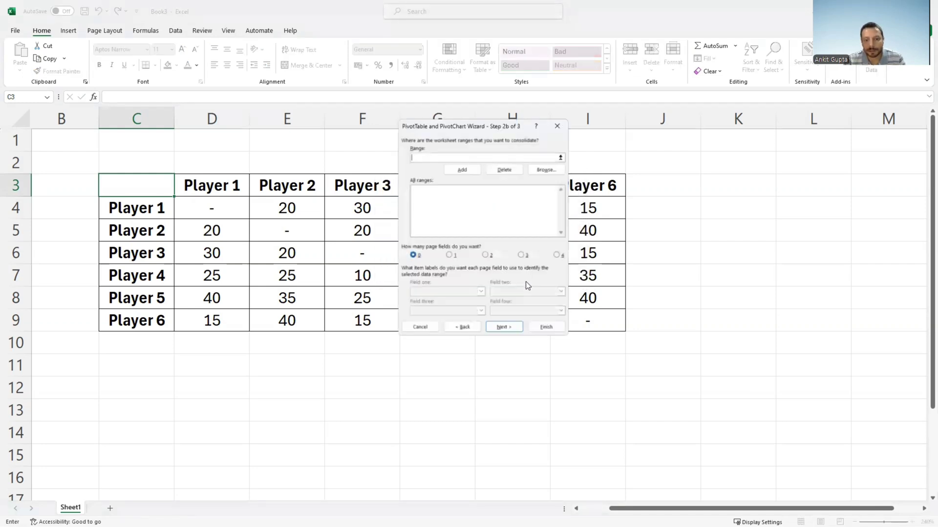
click(427, 155)
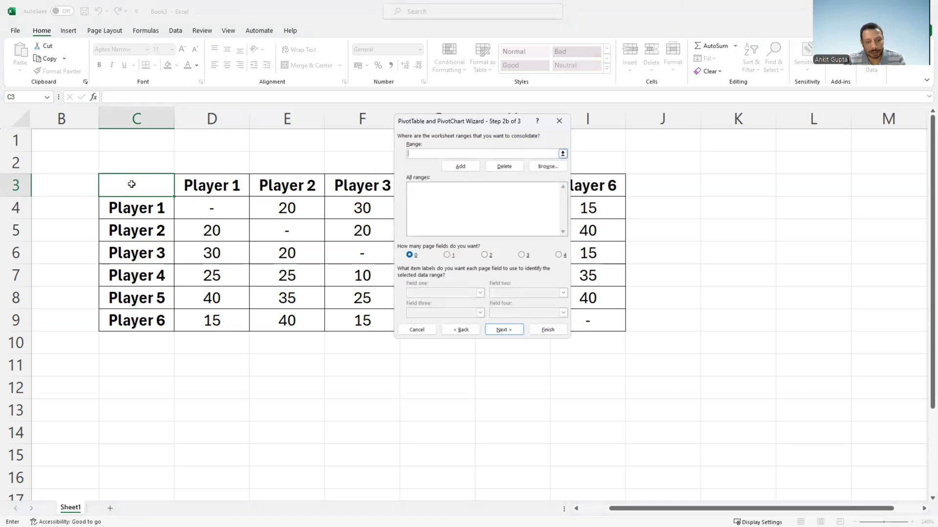
mouse_move(137, 186)
mouse_down()
mouse_move(582, 301)
mouse_move(588, 321)
mouse_up()
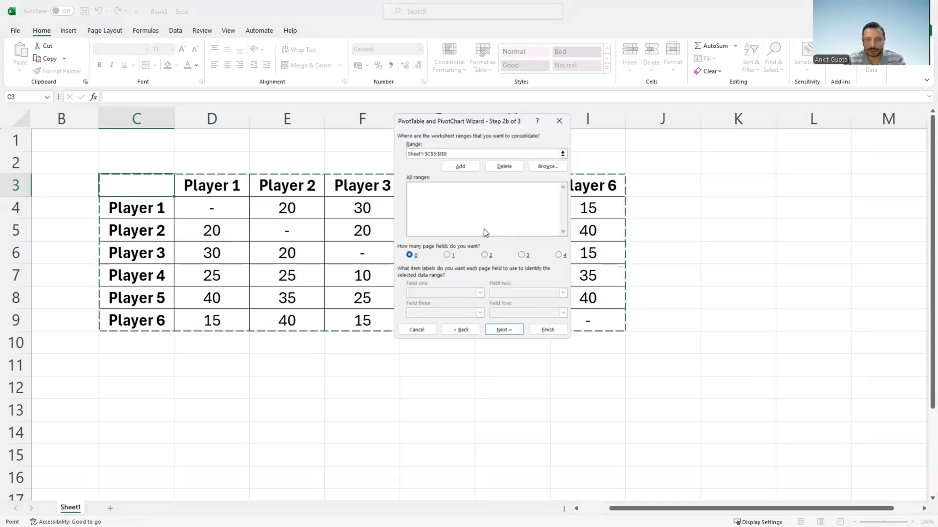
click(461, 166)
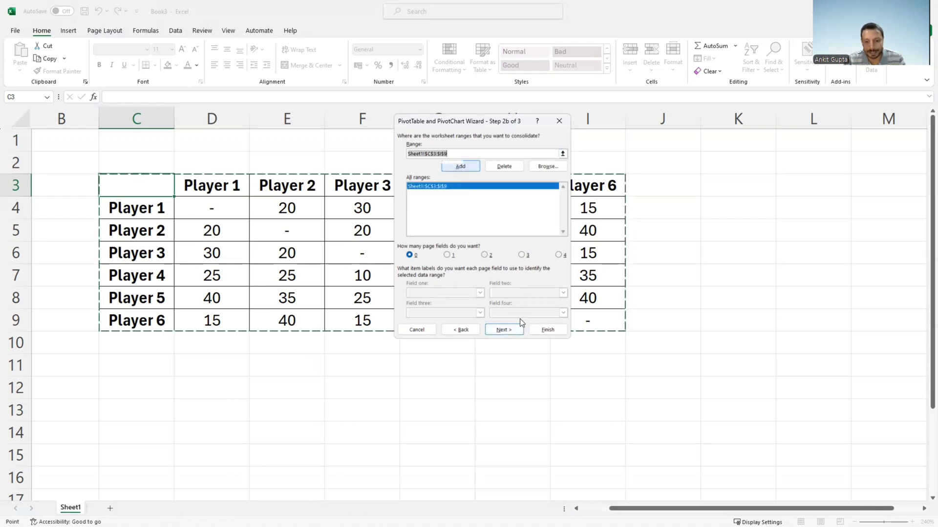
Step: Place the pivot table on the existing worksheet at cell C12 and finish the wizard
click(510, 332)
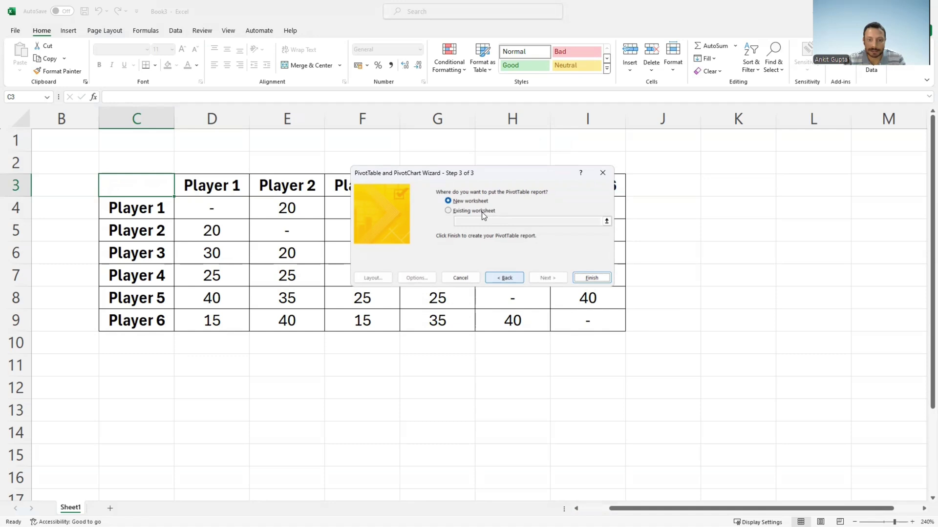
click(449, 211)
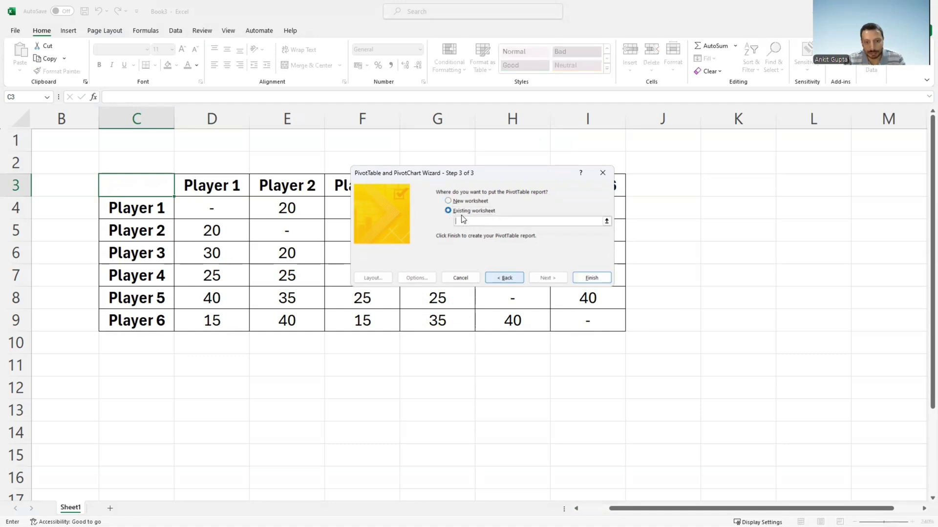
click(142, 388)
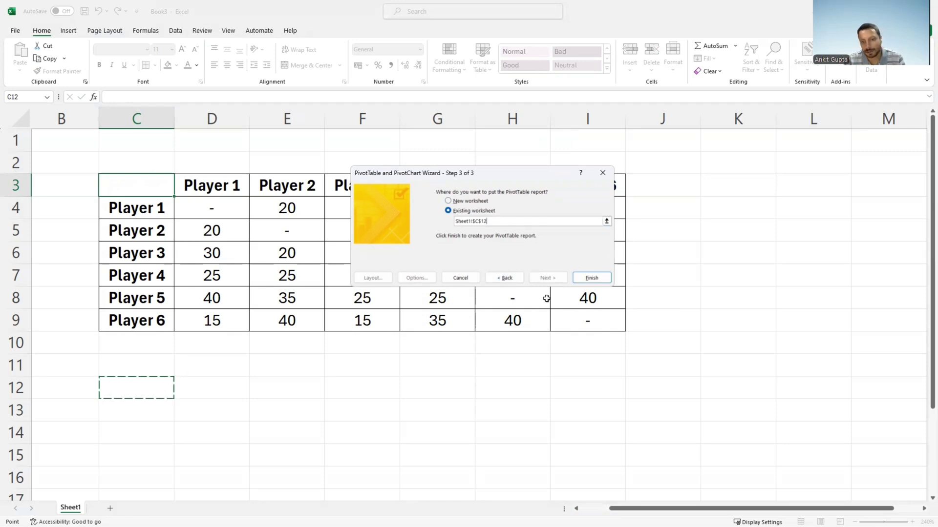
click(592, 280)
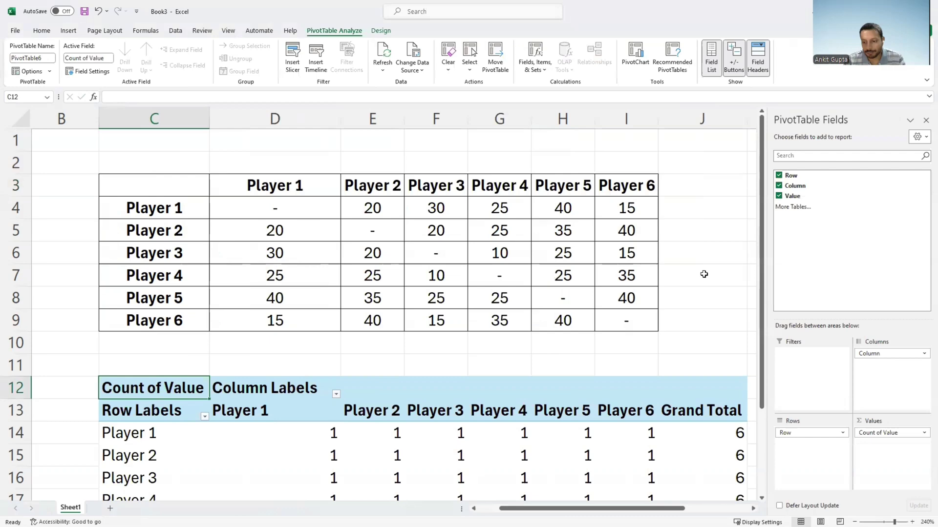
scroll(703, 273, down, 2)
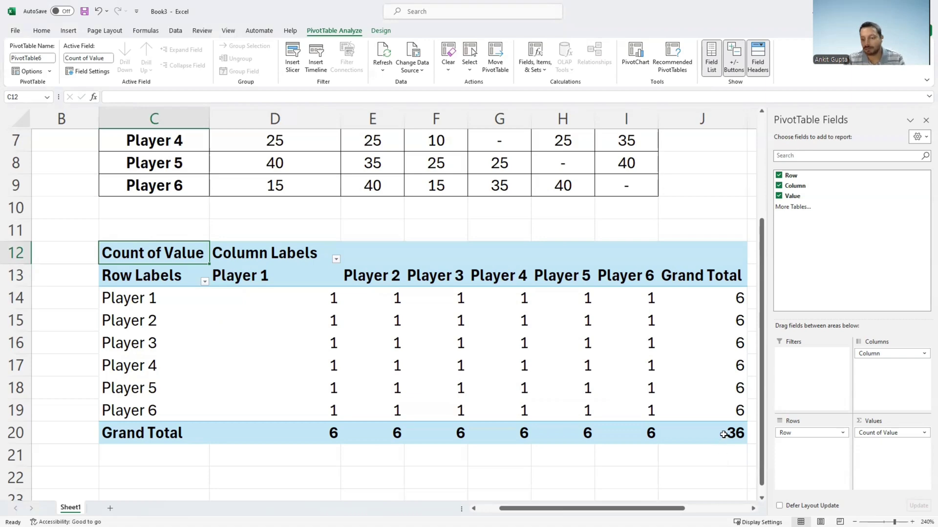
mouse_move(733, 433)
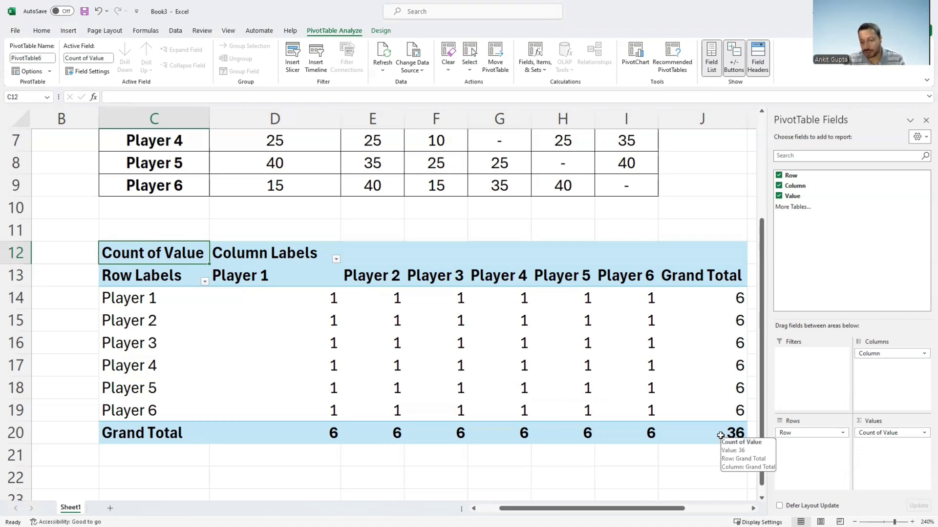
Step: Drill into the 36 grand total to create Sheet2, then review its Row, Column and Value columns
double_click(720, 435)
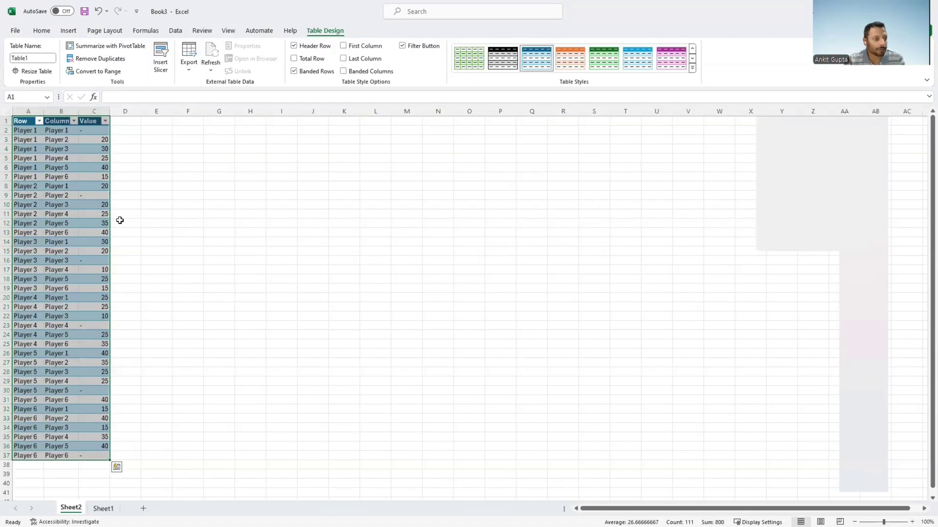
click(63, 168)
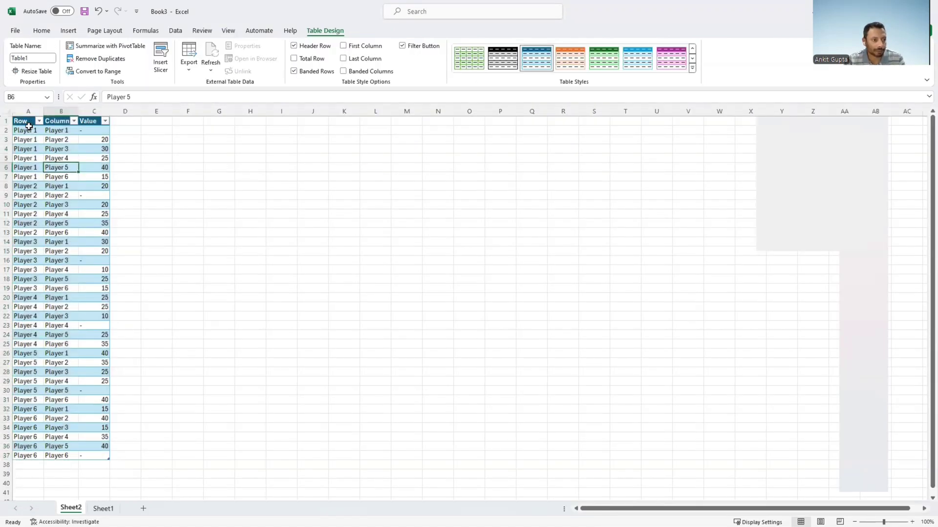
drag(27, 130, 27, 250)
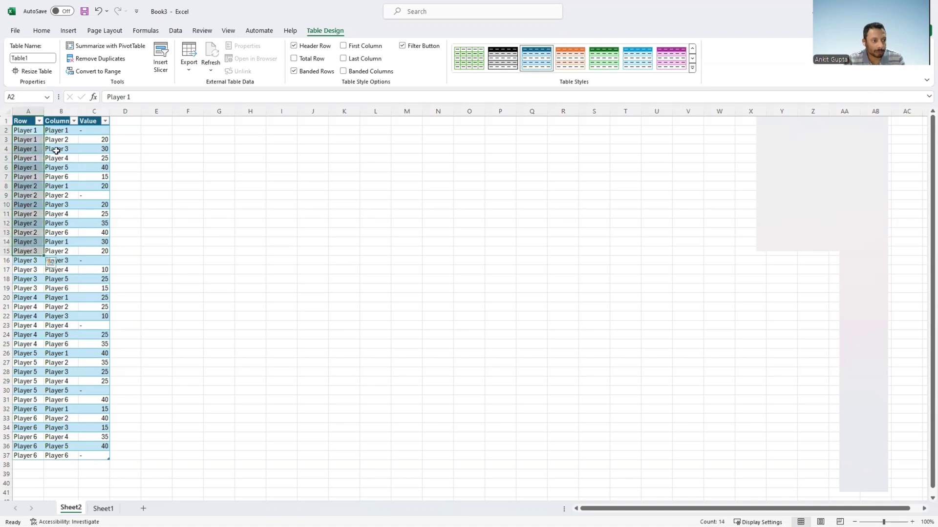
drag(57, 130, 60, 216)
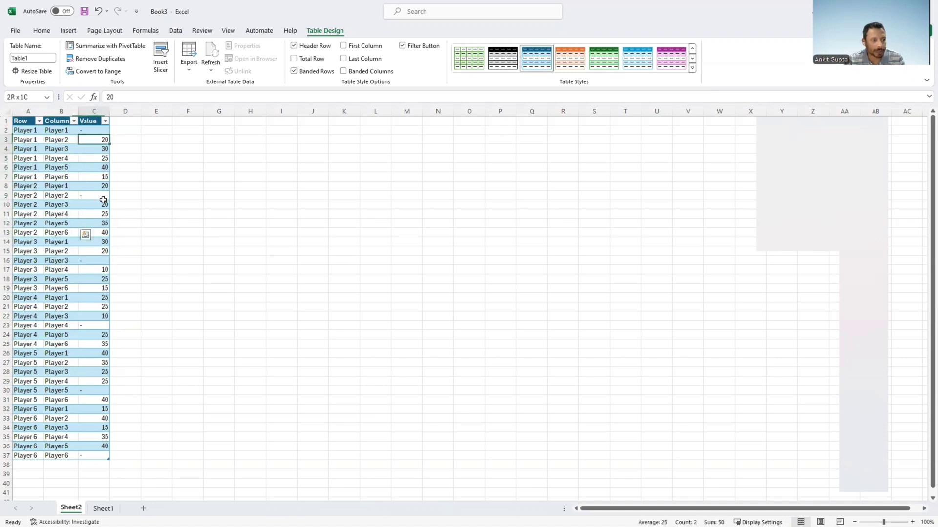
drag(102, 140, 106, 222)
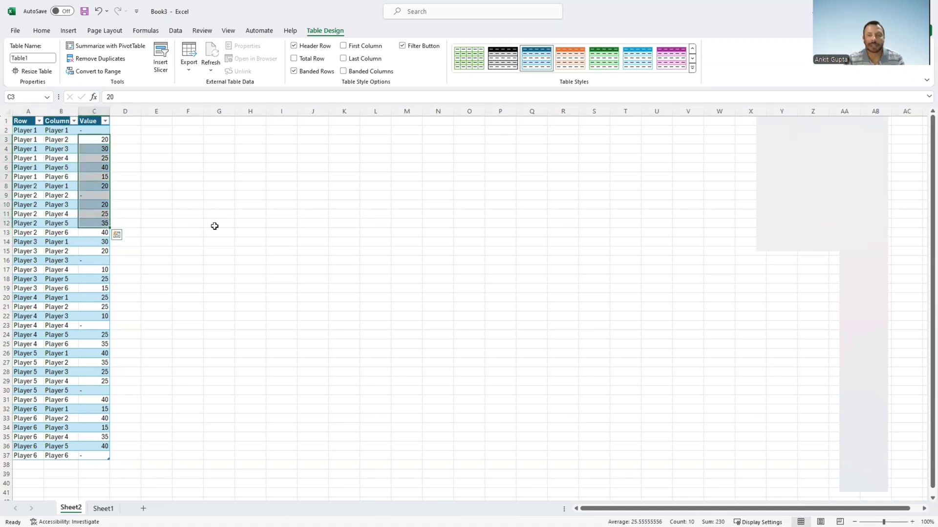